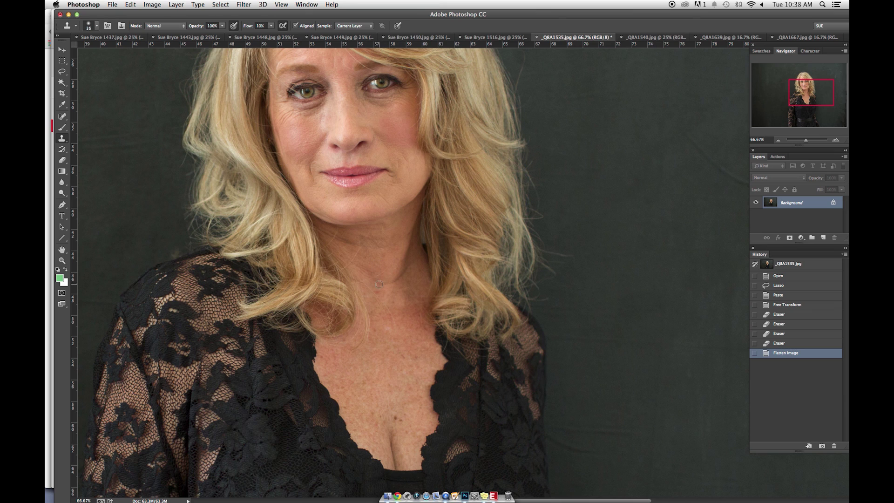
# - Clone smooth skin over the horizontal crease on the lower neck
pyautogui.click(390, 282)
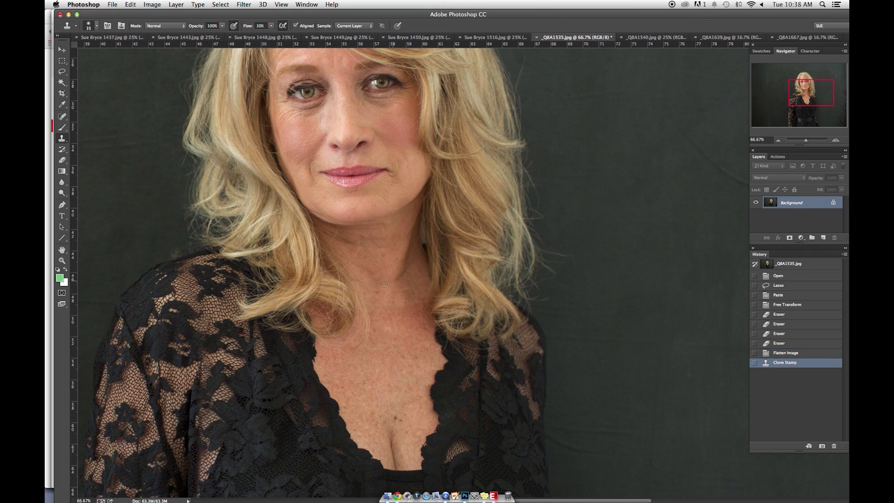
pyautogui.click(397, 278)
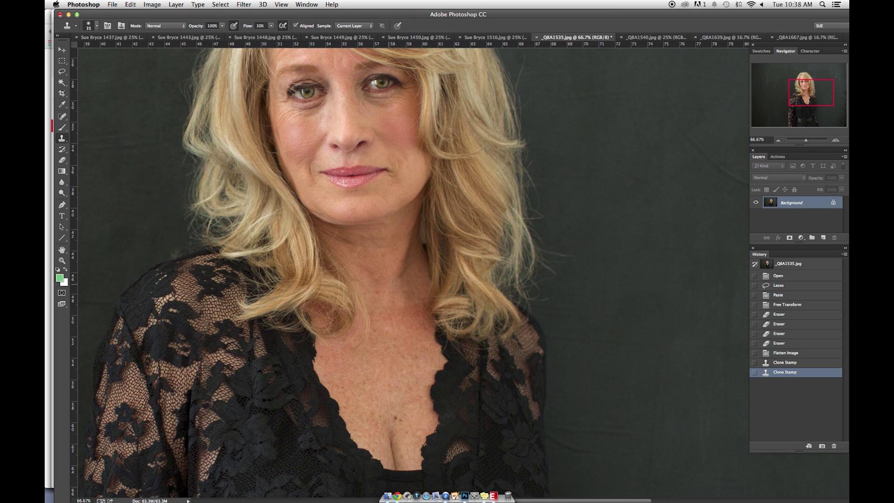
pyautogui.click(395, 282)
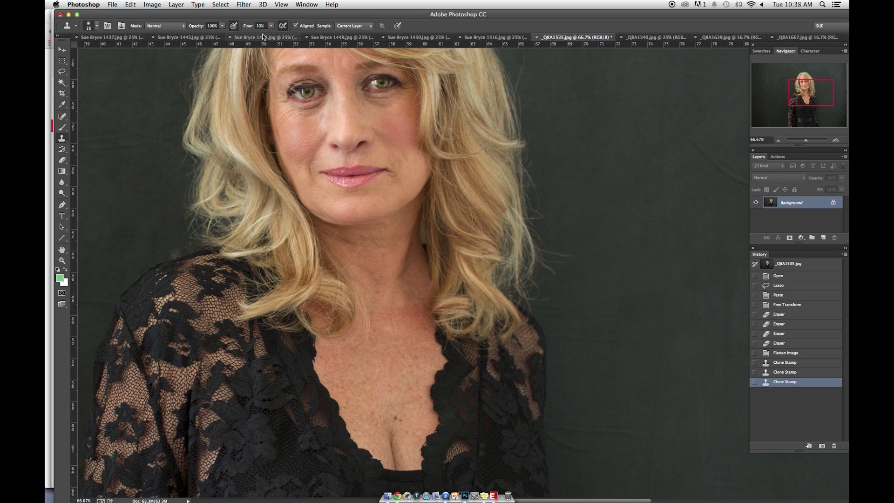
# - Set the Clone Stamp flow to 30% and clone out the lines on the upper neck beneath the chin
pyautogui.hotkey('shift', '3')
pyautogui.click(382, 256)
pyautogui.click(386, 245)
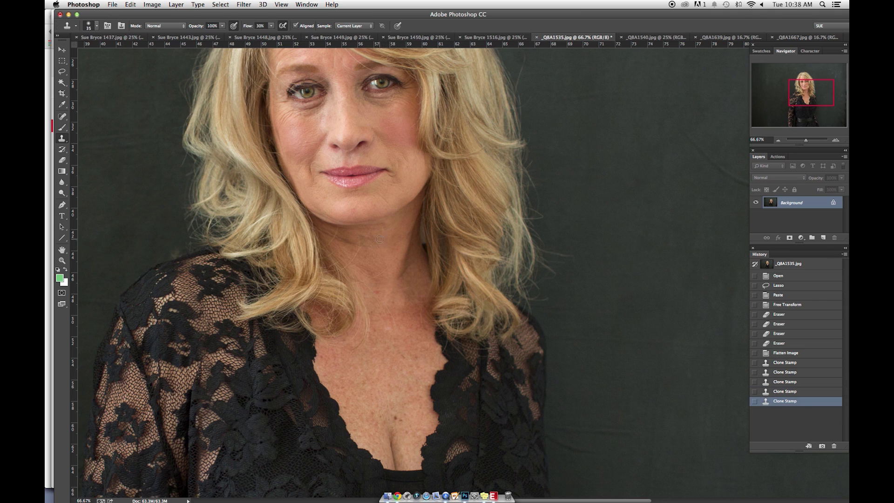
pyautogui.click(390, 233)
pyautogui.click(388, 228)
pyautogui.click(386, 231)
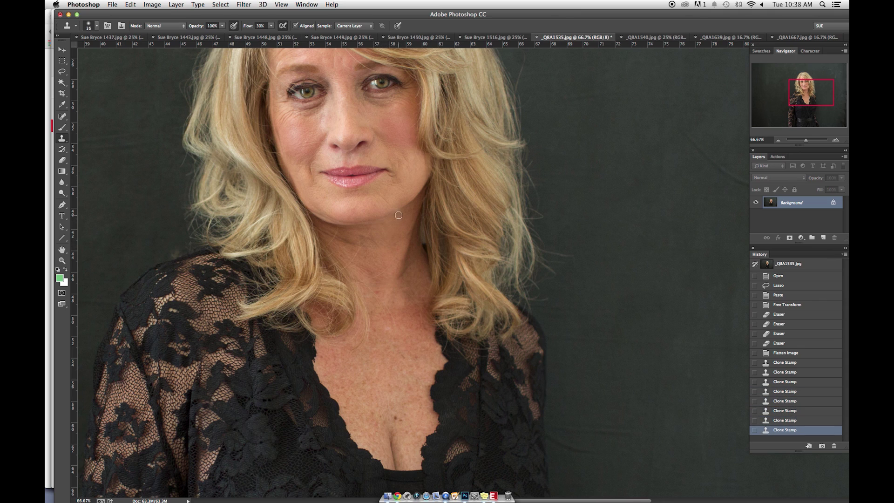
pyautogui.click(390, 239)
pyautogui.click(391, 238)
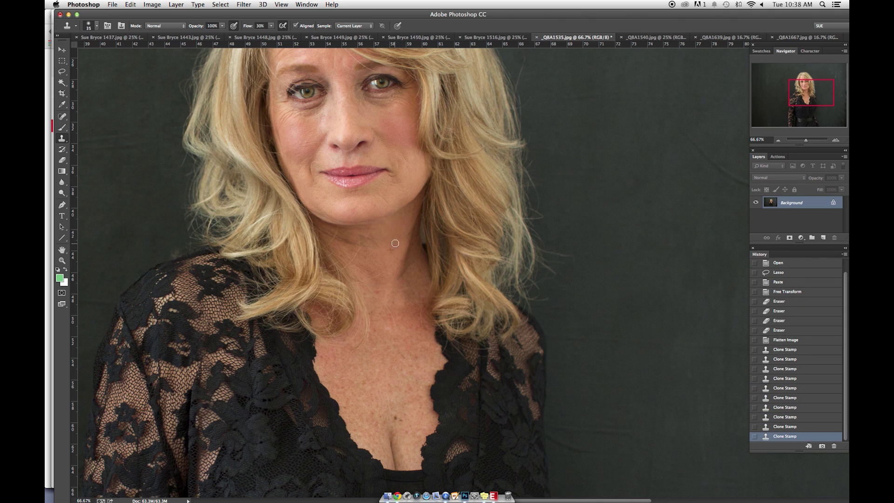
# - Even out the skin across the middle of the neck and down its right-hand side with the Clone Stamp
pyautogui.click(392, 243)
pyautogui.click(367, 252)
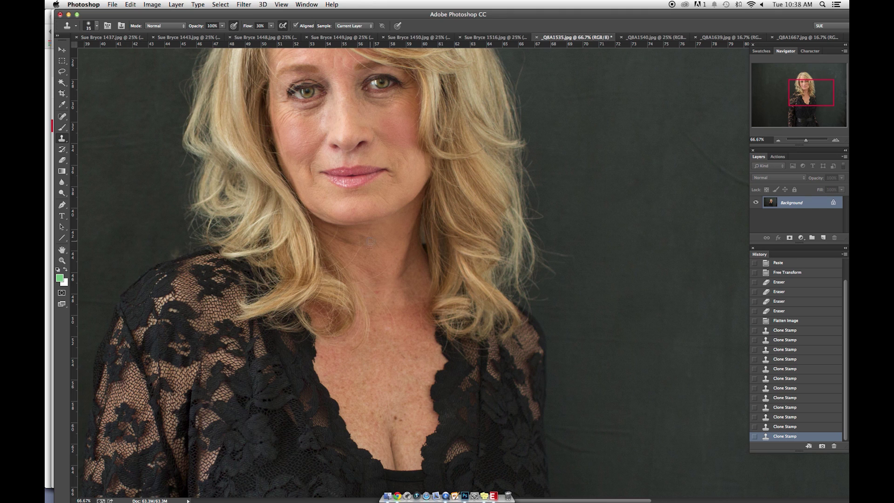
pyautogui.click(379, 245)
pyautogui.click(405, 238)
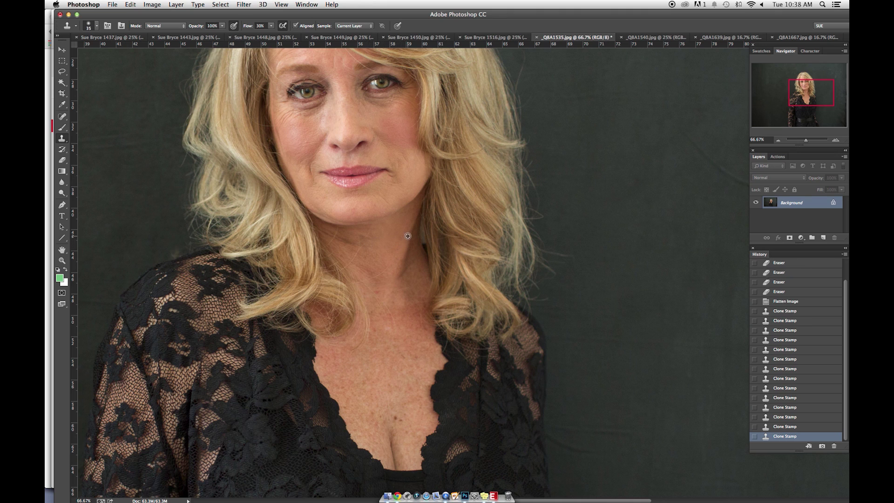
pyautogui.click(397, 258)
pyautogui.click(403, 275)
pyautogui.click(404, 274)
pyautogui.click(409, 261)
pyautogui.click(417, 265)
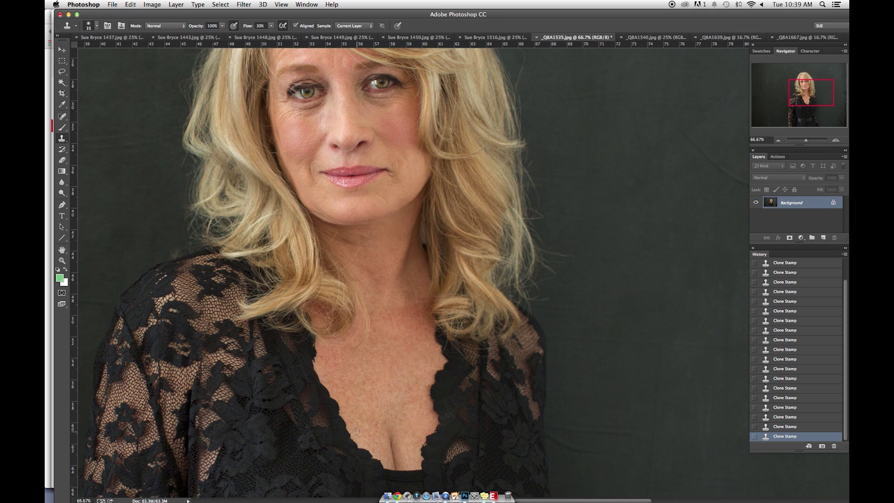
# - Retouch the skin on the chest and just below the lower lip with the Clone Stamp
pyautogui.keyDown('alt'); pyautogui.click(327, 357); pyautogui.keyUp('alt')
pyautogui.moveTo(386, 184); pyautogui.dragTo(389, 180)
# - Lasso the left-hand jawline and the shadow under it, and copy the selection onto a new layer
pyautogui.press('l')
pyautogui.moveTo(324, 227)
pyautogui.mouseDown()
pyautogui.moveTo(308, 210)
pyautogui.moveTo(314, 223)
pyautogui.moveTo(340, 235)
pyautogui.moveTo(376, 220)
pyautogui.moveTo(308, 205)
pyautogui.mouseUp()
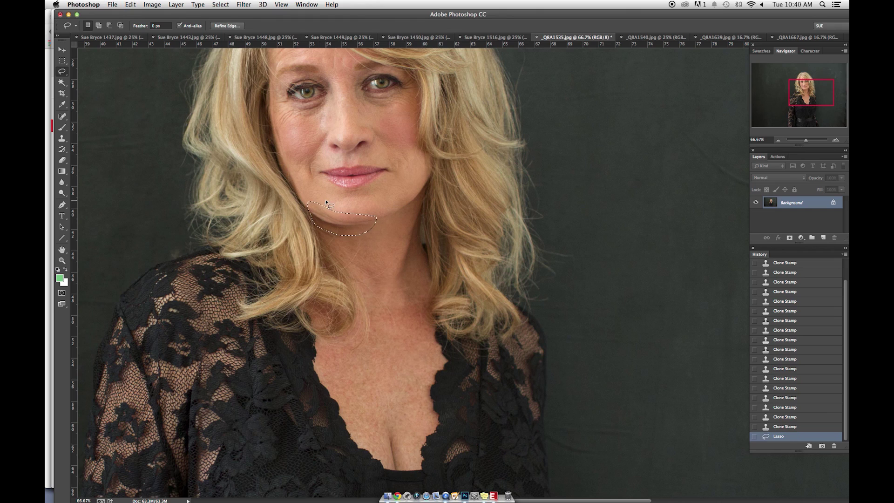
pyautogui.press('super+c')
pyautogui.press('super+v')
# - Warp the copied jaw piece slightly upward to tighten the jawline
pyautogui.press('super+t')
pyautogui.rightClick(317, 214)
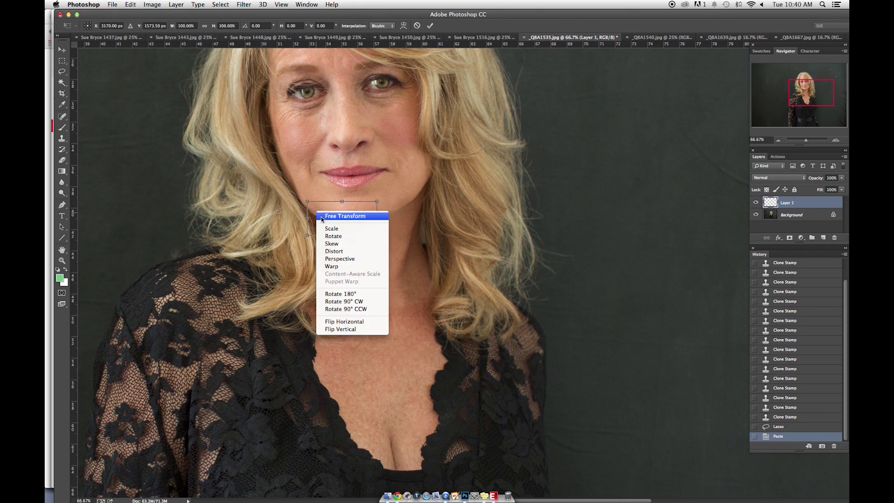
pyautogui.click(327, 266)
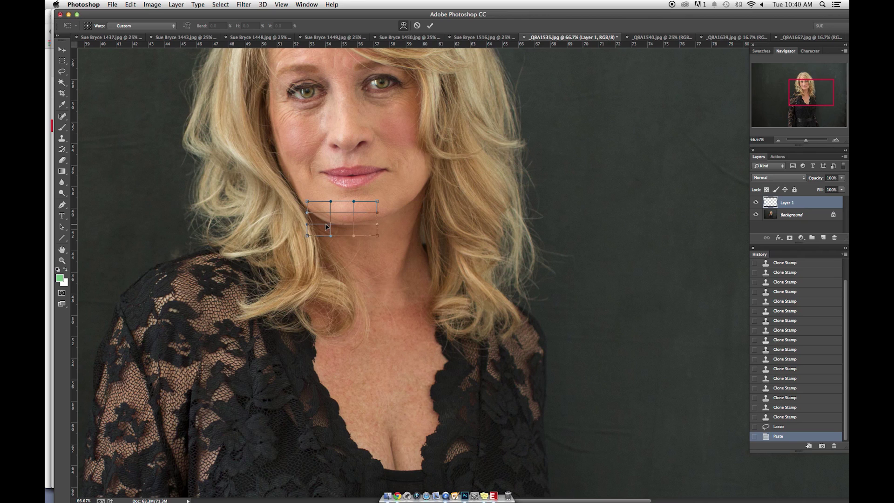
pyautogui.moveTo(326, 227); pyautogui.dragTo(326, 224)
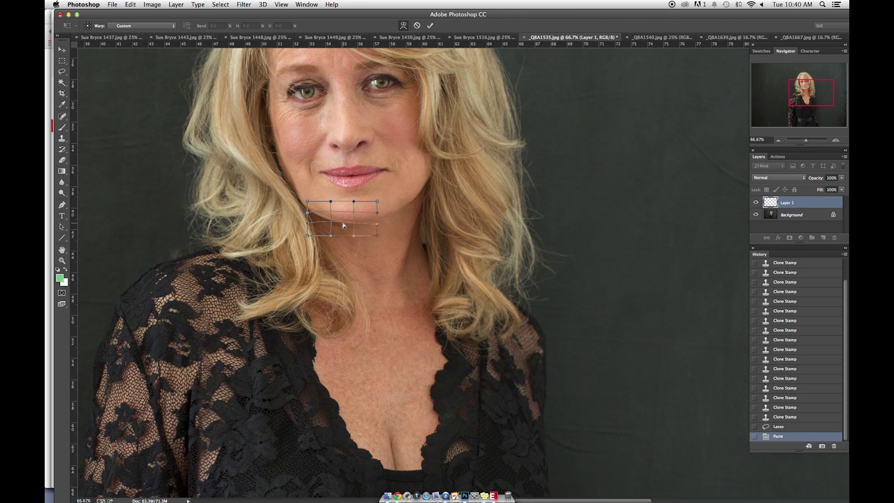
pyautogui.press('Return')
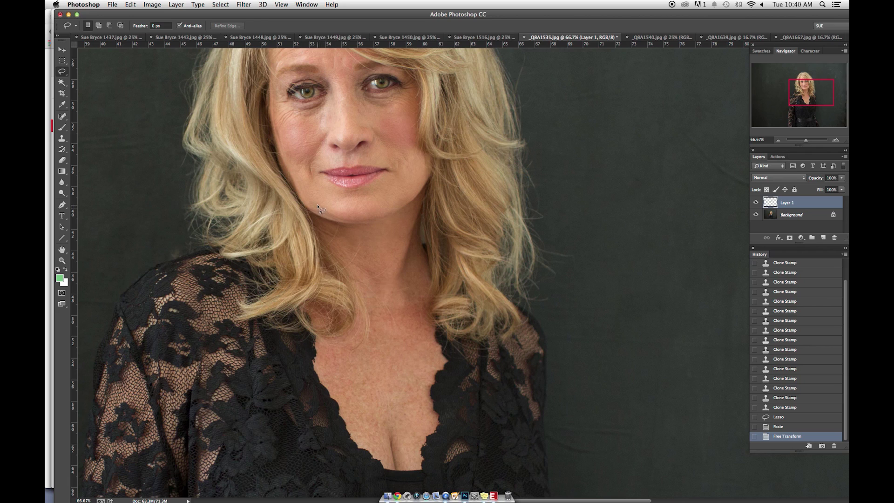
# - Erase the edges of the warped jaw piece with a 45 px eraser at 70% flow to blend it in
pyautogui.press('e')
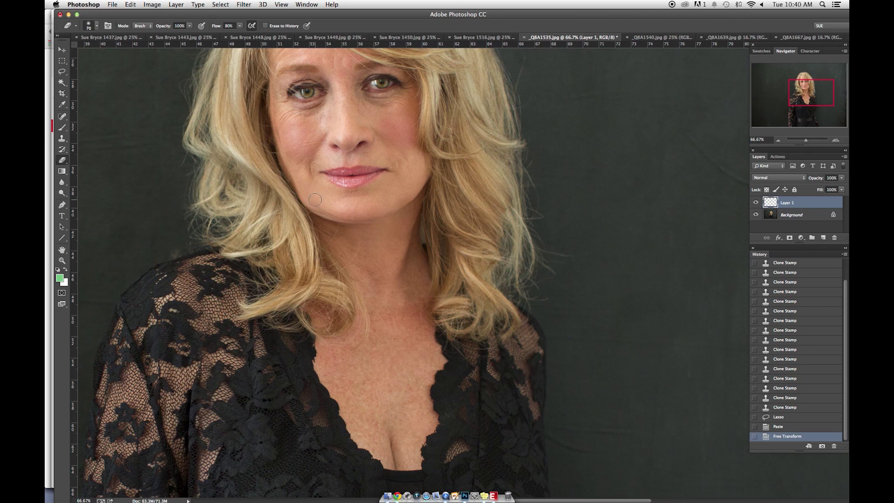
pyautogui.press('[')
pyautogui.press('[')
pyautogui.press('[')
pyautogui.press('[')
pyautogui.moveTo(344, 212); pyautogui.dragTo(343, 208)
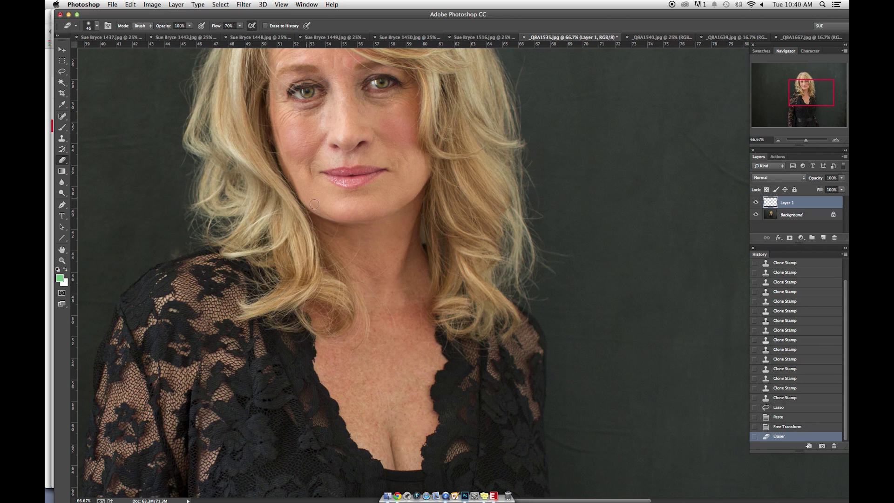
pyautogui.click(300, 184)
# - Compare the jawline with and without the correction layer and flatten the image
pyautogui.click(756, 204)
pyautogui.click(756, 203)
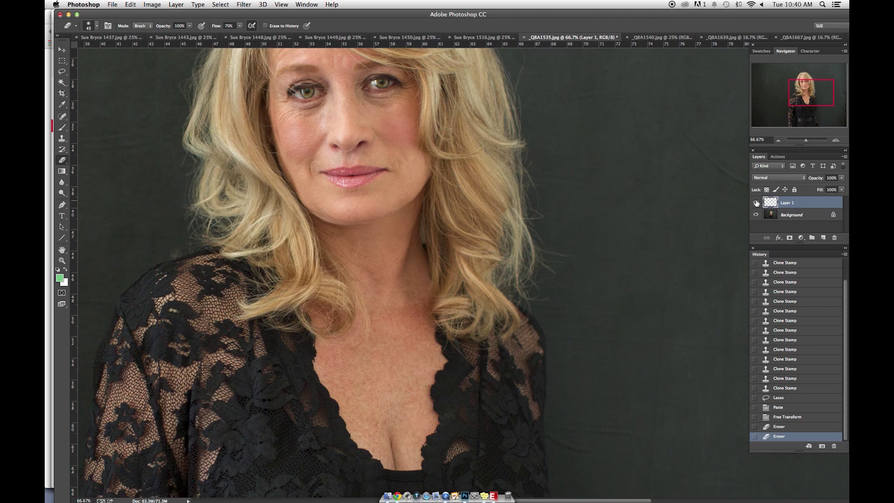
pyautogui.click(756, 202)
pyautogui.click(756, 203)
pyautogui.click(176, 5)
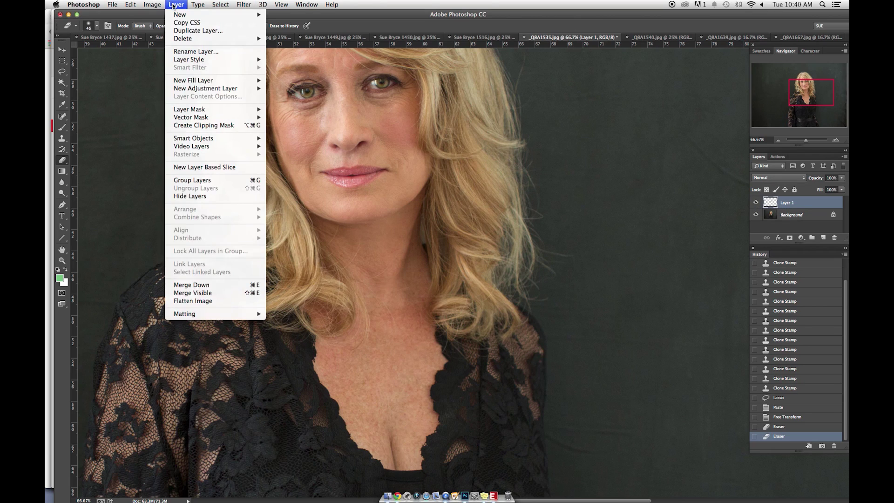
pyautogui.click(228, 302)
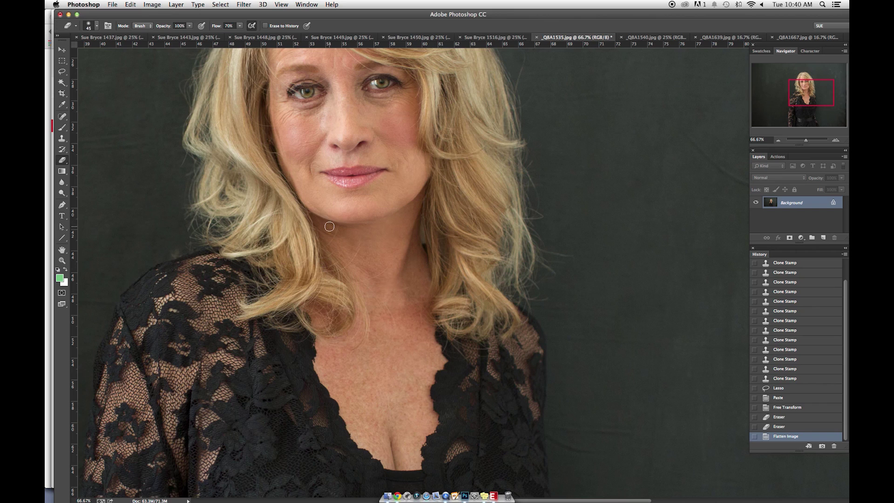
# - Clone neck skin over the uneven shadow under the left-hand side of the jaw
pyautogui.press('s')
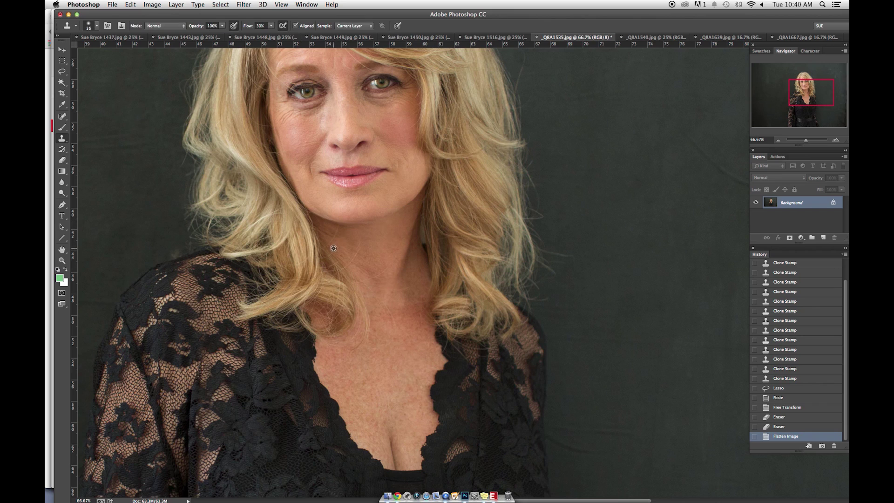
pyautogui.click(331, 237)
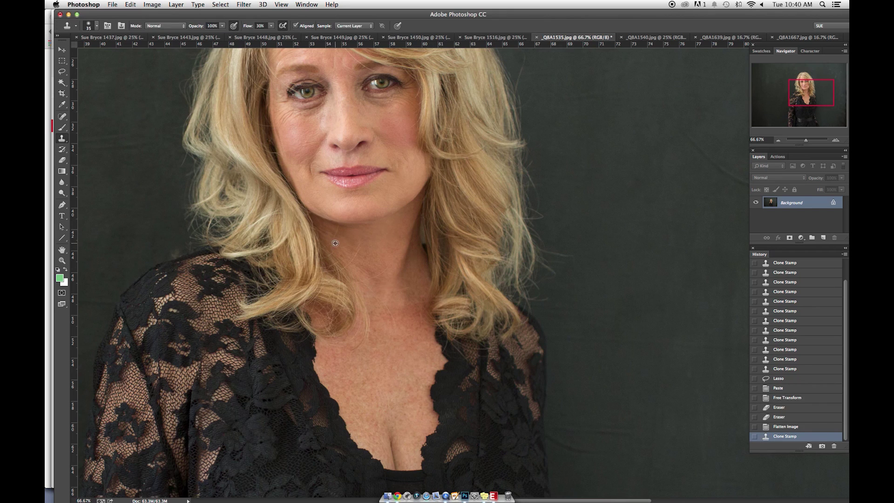
pyautogui.click(333, 241)
pyautogui.click(333, 240)
pyautogui.click(336, 235)
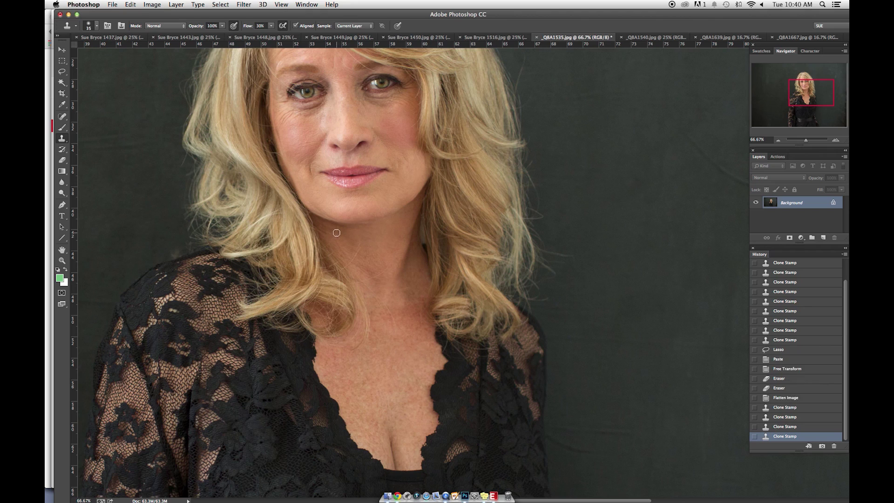
pyautogui.click(337, 230)
pyautogui.click(337, 228)
pyautogui.click(335, 231)
pyautogui.click(330, 233)
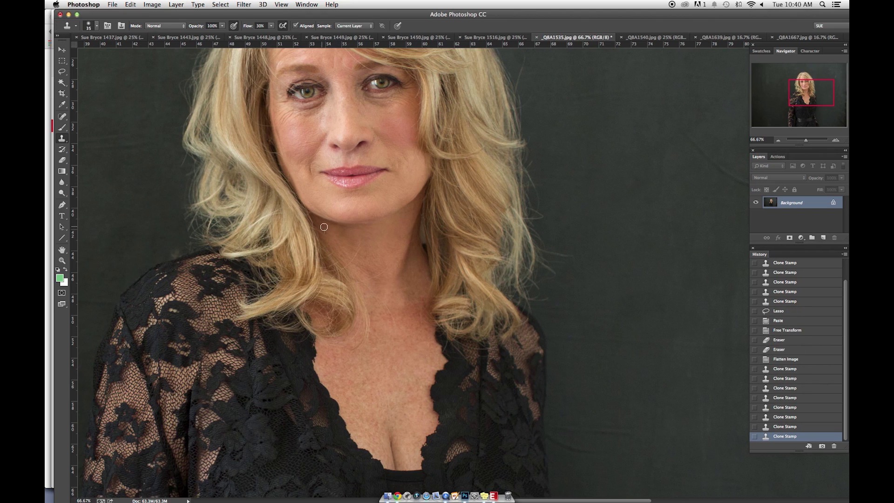
# - Blend the skin directly below the jawline from the hair edge to beneath the chin with the Clone Stamp
pyautogui.click(325, 232)
pyautogui.click(325, 233)
pyautogui.click(344, 243)
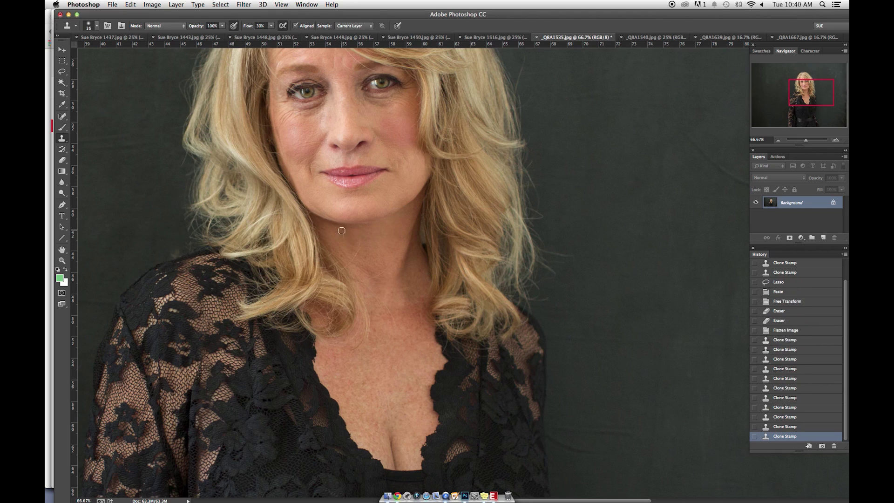
pyautogui.click(343, 231)
pyautogui.click(348, 230)
pyautogui.click(328, 226)
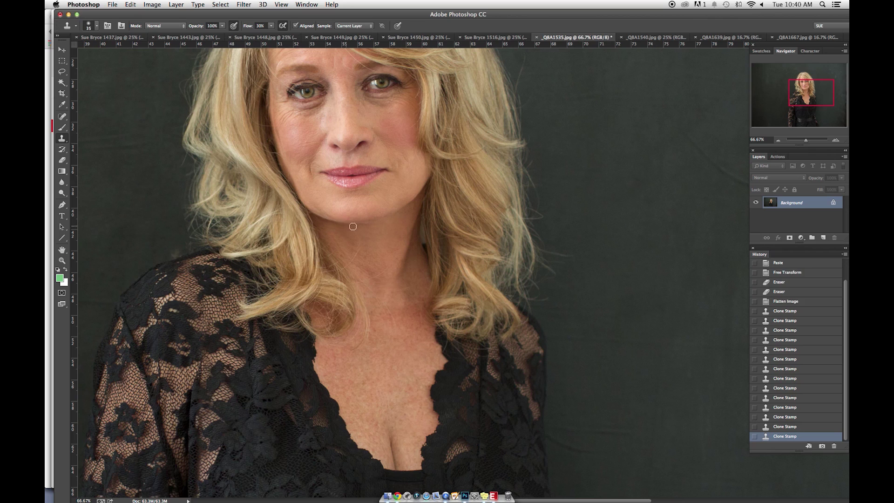
pyautogui.click(340, 235)
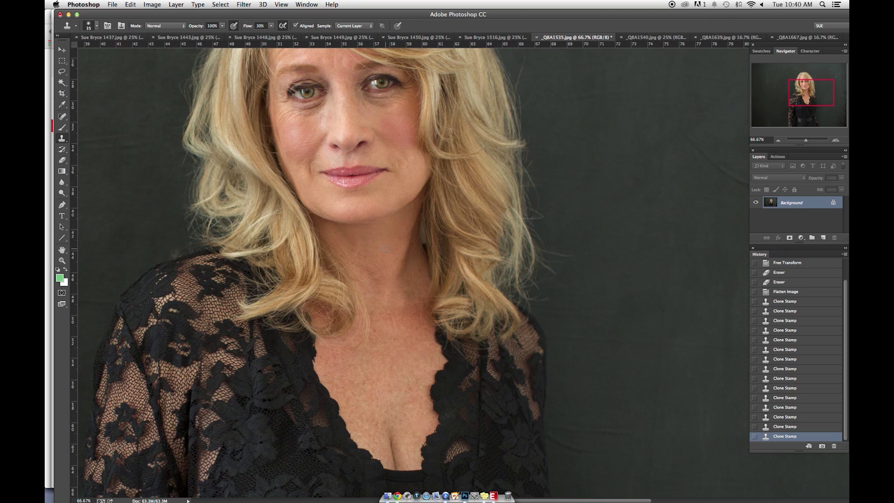
# - Clone out the remaining lines in the centre and left-hand part of the neck
pyautogui.click(374, 272)
pyautogui.click(364, 263)
pyautogui.click(349, 254)
pyautogui.click(354, 252)
pyautogui.click(341, 238)
# - Enlarge the Clone Stamp to 80 px at 20% flow and soften the lines under the eyes
pyautogui.press(']')
pyautogui.press(']')
pyautogui.press(']')
pyautogui.press(']')
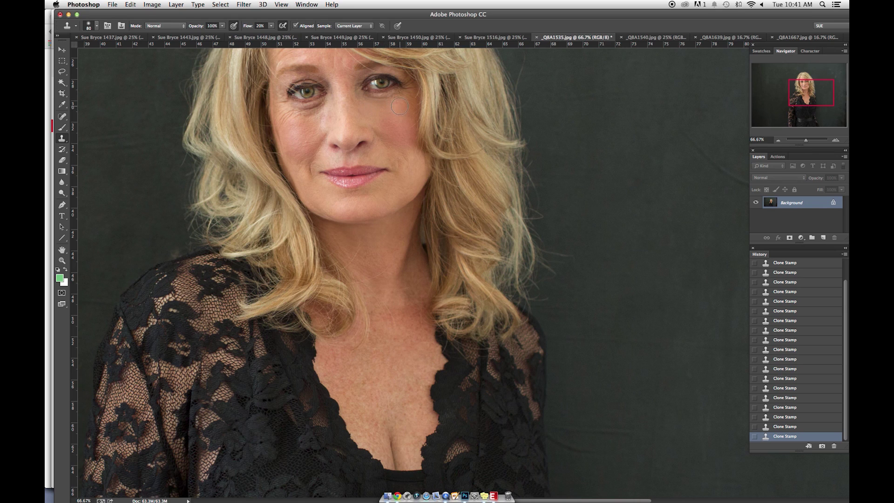
pyautogui.keyDown('alt'); pyautogui.click(314, 121); pyautogui.keyUp('alt')
# - Clone smooth skin over the area between the eyebrows and save the JPEG
pyautogui.moveTo(822, 84); pyautogui.dragTo(815, 76)
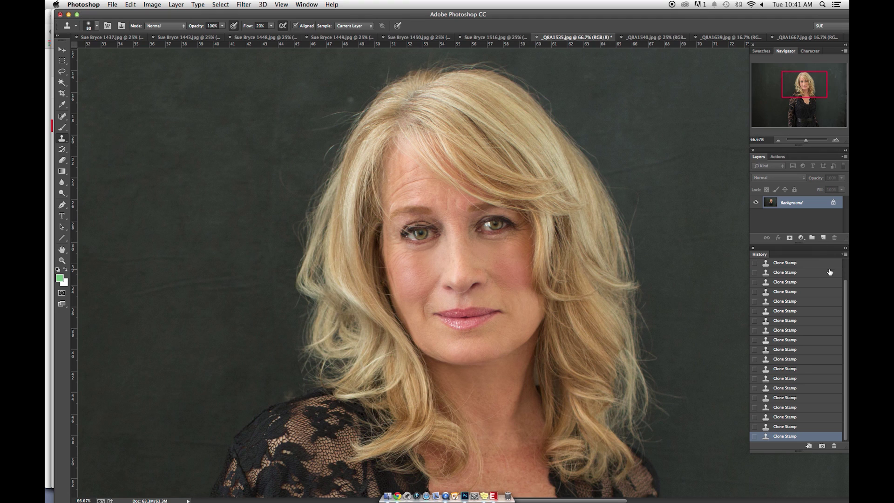
pyautogui.keyDown('alt'); pyautogui.click(439, 198); pyautogui.keyUp('alt')
pyautogui.press('super+s')
pyautogui.click(508, 181)
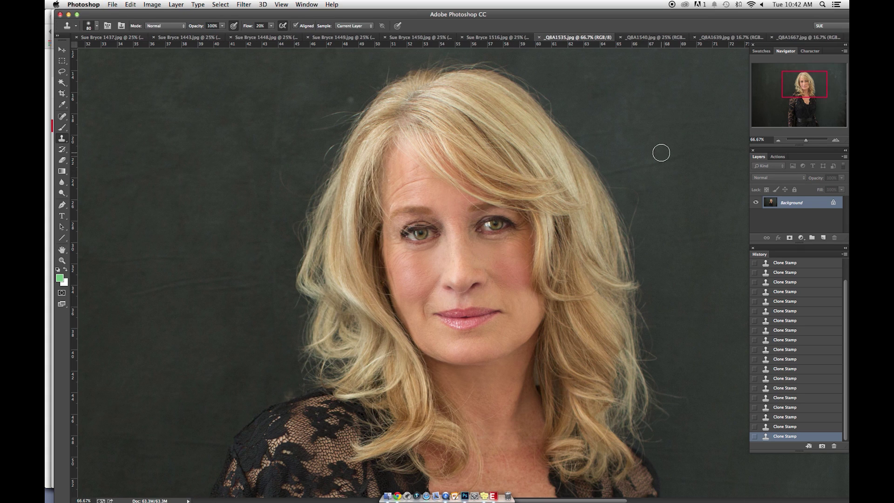
# - Heal the marks on the left-hand upper eyelid at 100% zoom with a very small Spot Healing Brush
pyautogui.click(835, 141)
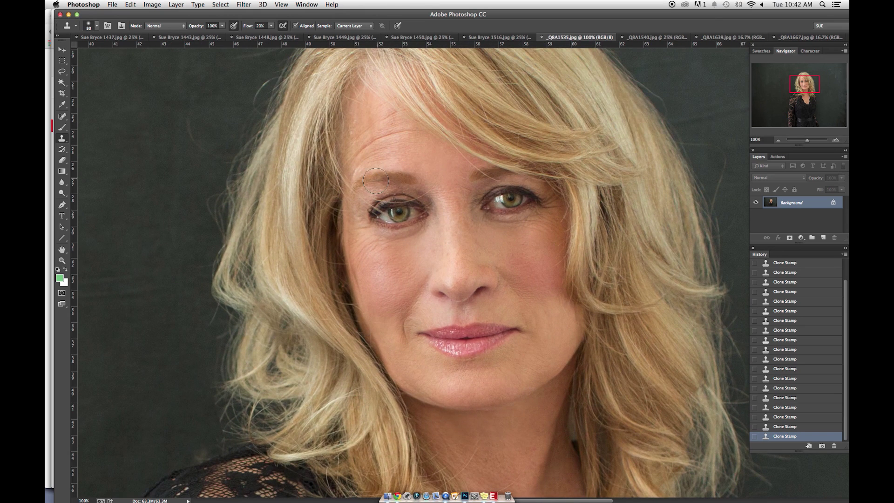
pyautogui.press('j')
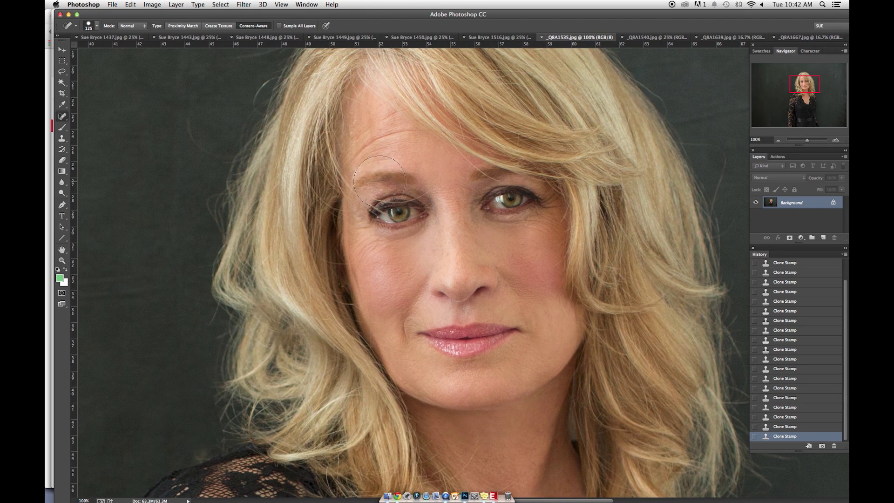
pyautogui.press('[')
pyautogui.press('[')
pyautogui.press('[')
pyautogui.press('[')
pyautogui.press('[')
pyautogui.press('[')
pyautogui.press('[')
pyautogui.press('[')
pyautogui.moveTo(420, 197)
pyautogui.mouseDown()
pyautogui.moveTo(401, 202)
pyautogui.moveTo(421, 196)
pyautogui.moveTo(401, 202)
pyautogui.mouseUp()
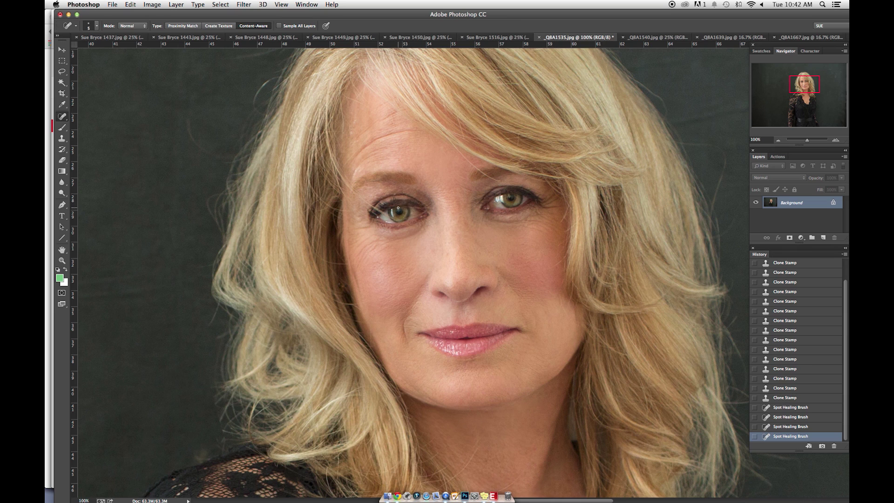
# - Spot-heal flaws around the left-hand eye and the stray hair crossing toward the right-hand eyebrow
pyautogui.moveTo(400, 205)
pyautogui.mouseDown()
pyautogui.moveTo(434, 210)
pyautogui.moveTo(383, 223)
pyautogui.moveTo(395, 219)
pyautogui.moveTo(366, 203)
pyautogui.moveTo(383, 214)
pyautogui.mouseUp()
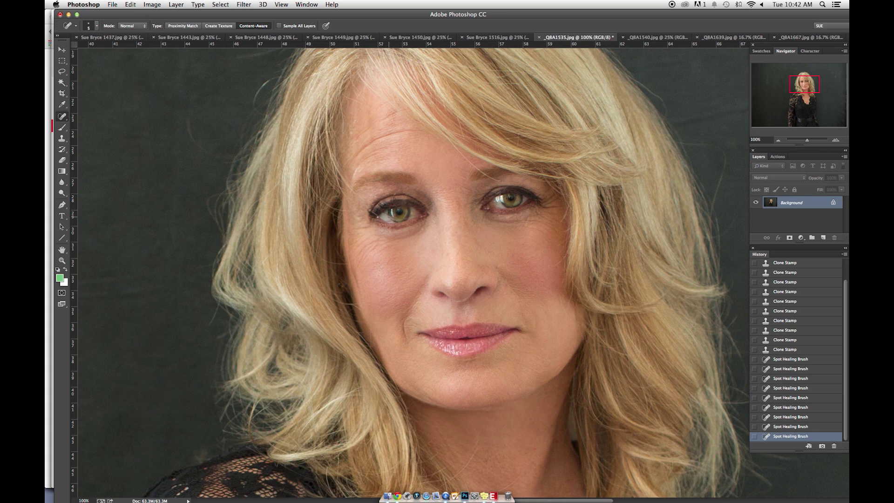
pyautogui.click(397, 219)
pyautogui.moveTo(457, 150); pyautogui.dragTo(501, 181)
pyautogui.click(395, 193)
# - Heal the stray lash marks at the outer corner of the left-hand eye
pyautogui.click(378, 217)
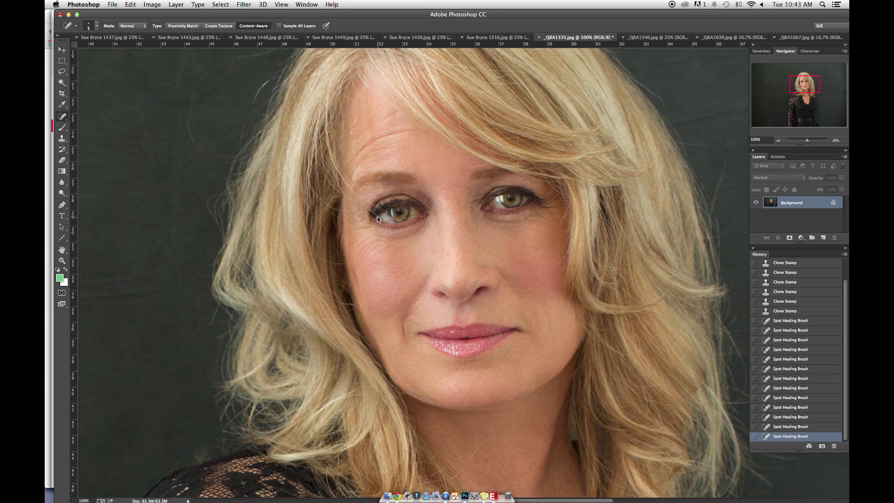
pyautogui.click(371, 212)
pyautogui.click(371, 209)
pyautogui.click(374, 209)
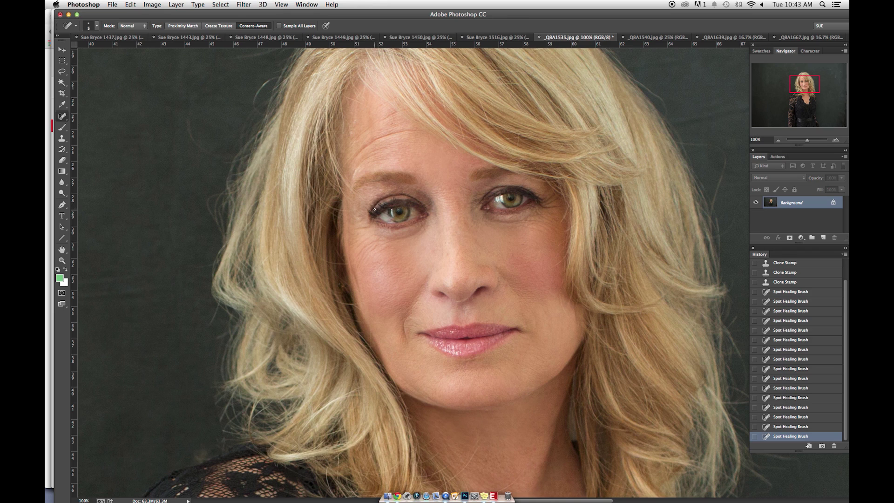
# - Spot-heal the remaining small marks at the outer corner and lower lid of the left-hand eye
pyautogui.click(379, 209)
pyautogui.click(371, 210)
pyautogui.click(397, 218)
# - Clone over the marks along the lower edge of the left-hand eye with a very small Clone Stamp brush
pyautogui.press('s')
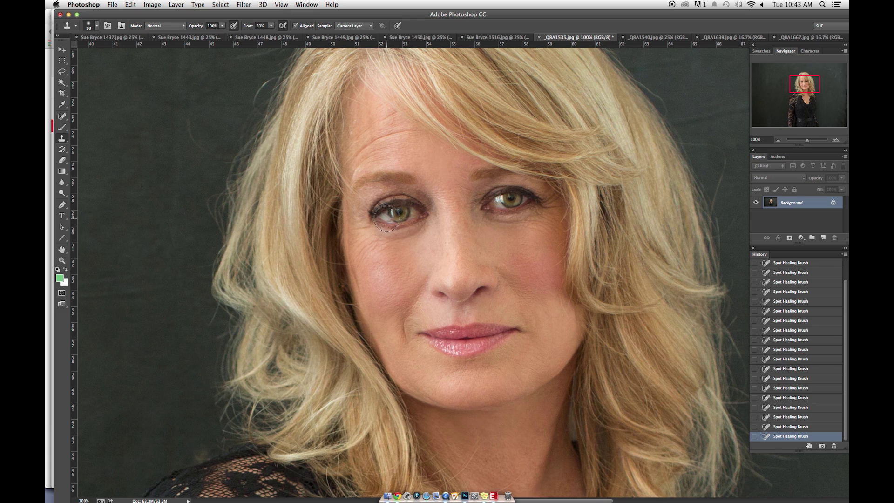
pyautogui.press('[')
pyautogui.press('[')
pyautogui.press('[')
pyautogui.press('[')
pyautogui.press('[')
pyautogui.click(387, 216)
pyautogui.click(386, 216)
pyautogui.click(388, 216)
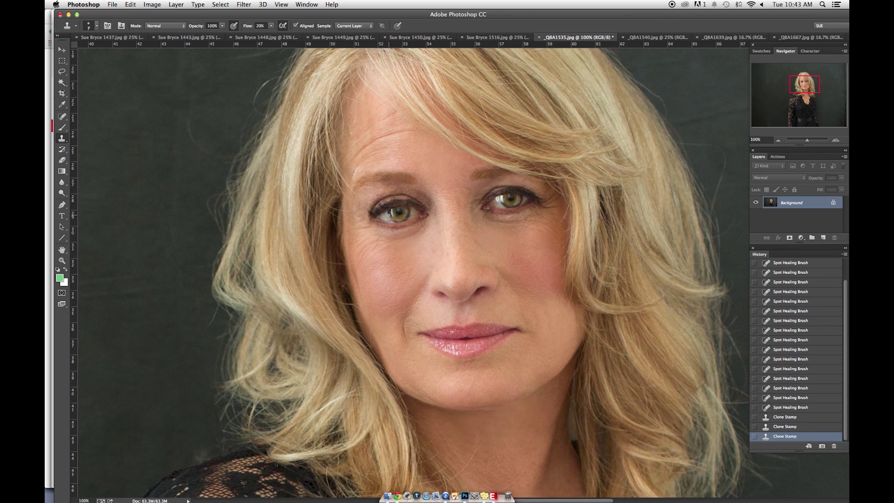
pyautogui.click(390, 216)
pyautogui.click(391, 216)
pyautogui.click(396, 220)
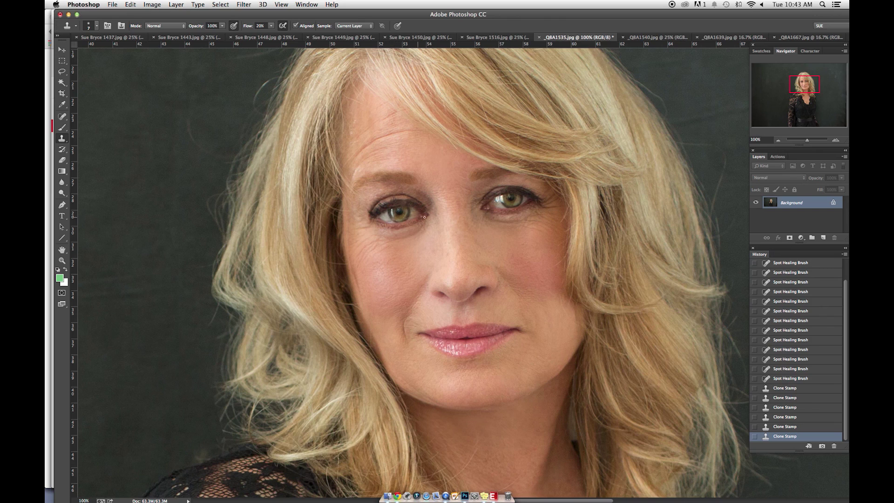
pyautogui.click(392, 222)
pyautogui.click(385, 215)
# - Clone smooth skin over the forehead crease above the left-hand eyebrow with a larger Clone Stamp brush
pyautogui.press(']')
pyautogui.press(']')
pyautogui.press(']')
pyautogui.click(397, 143)
pyautogui.click(396, 144)
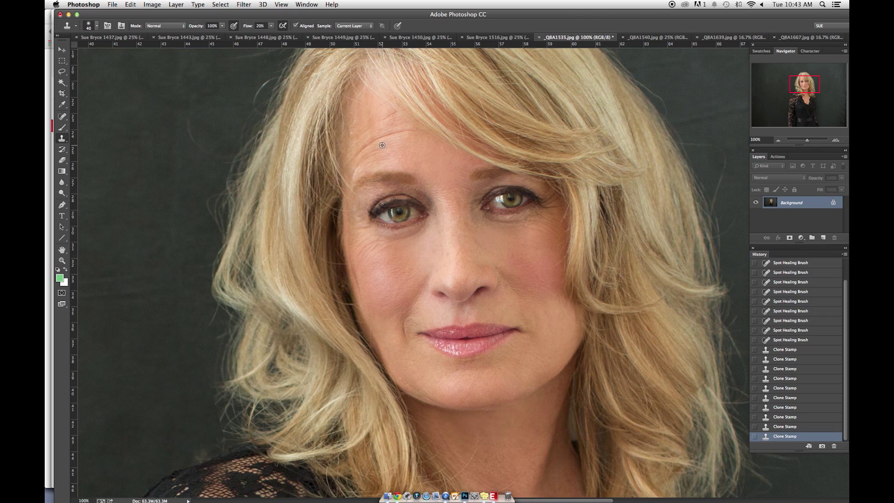
pyautogui.keyDown('alt'); pyautogui.click(382, 145); pyautogui.keyUp('alt')
pyautogui.click(377, 151)
pyautogui.click(373, 156)
pyautogui.click(370, 161)
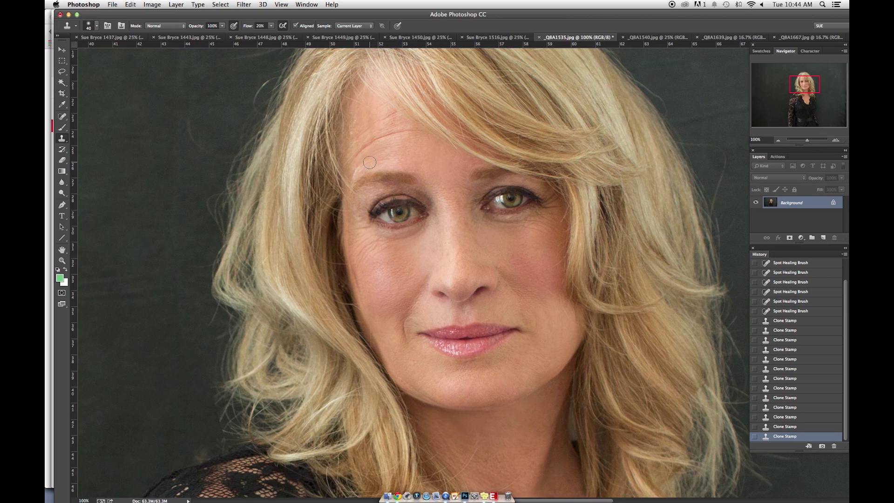
# - Clone the skin just above the left-hand eyebrow smooth, out to the brow's outer end
pyautogui.click(378, 162)
pyautogui.click(382, 160)
pyautogui.click(386, 158)
pyautogui.click(389, 156)
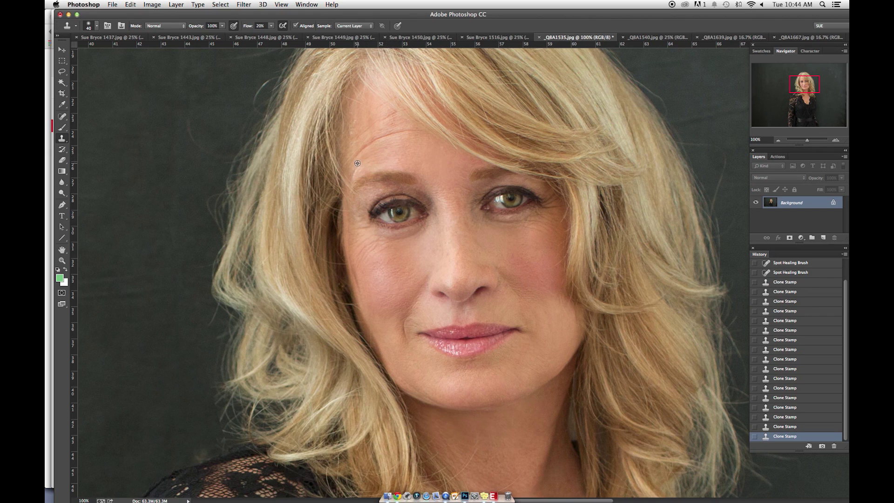
pyautogui.click(357, 168)
pyautogui.click(355, 171)
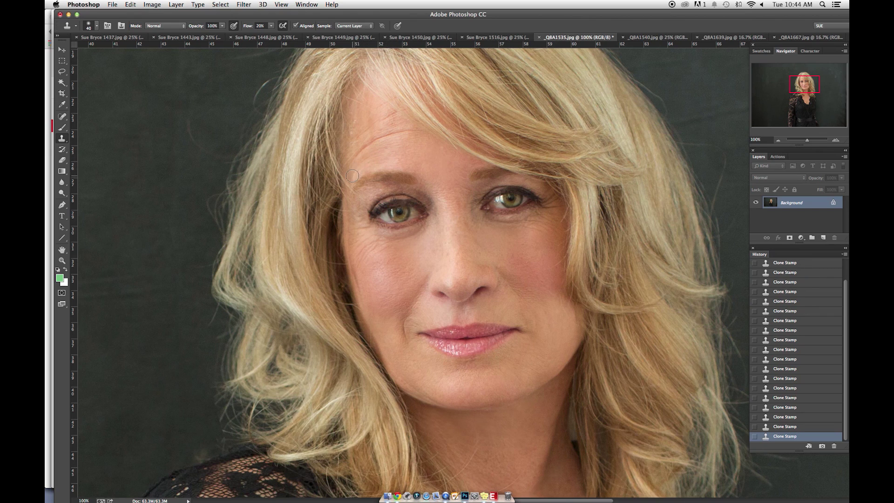
# - Clone clean skin samples over the remaining horizontal forehead lines up toward the hairline
pyautogui.keyDown('alt'); pyautogui.click(389, 144); pyautogui.keyUp('alt')
pyautogui.keyDown('alt'); pyautogui.click(386, 139); pyautogui.keyUp('alt')
pyautogui.keyDown('alt'); pyautogui.click(350, 118); pyautogui.keyUp('alt')
pyautogui.moveTo(288, 93)
pyautogui.mouseDown()
pyautogui.moveTo(260, 74)
pyautogui.moveTo(266, 82)
pyautogui.moveTo(272, 74)
pyautogui.moveTo(265, 83)
pyautogui.mouseUp()
pyautogui.moveTo(186, 117); pyautogui.dragTo(197, 149)
pyautogui.keyDown('alt'); pyautogui.click(360, 133); pyautogui.keyUp('alt')
# - Darken the upper lash lines of both eyes with a small Burn tool brush set to Midtones
pyautogui.press('o')
pyautogui.press(']')
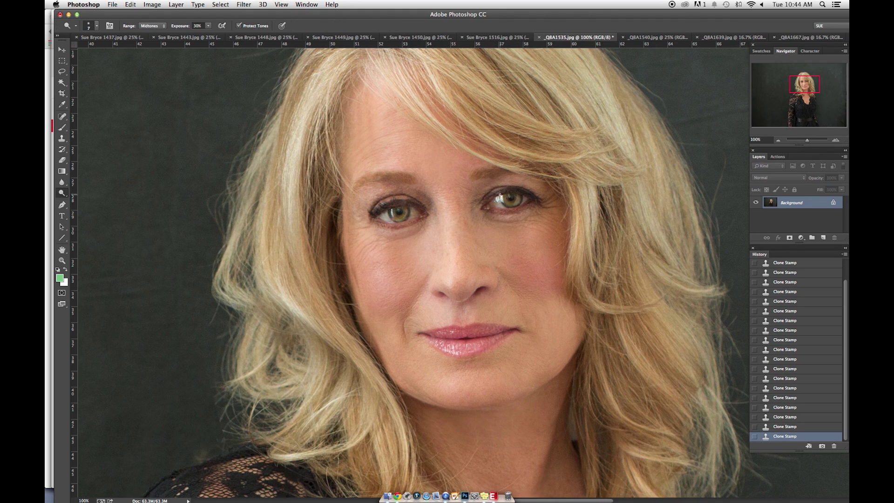
pyautogui.moveTo(495, 197); pyautogui.dragTo(516, 188)
pyautogui.moveTo(391, 206); pyautogui.dragTo(409, 198)
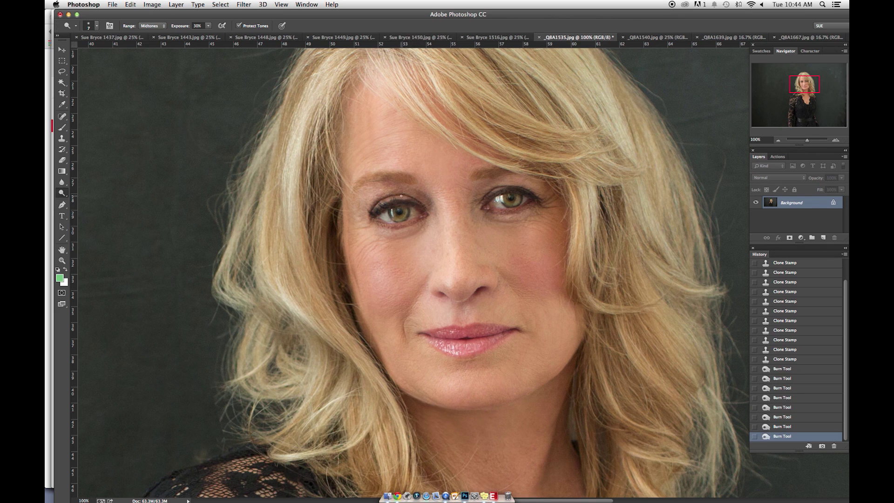
# - Clone over the flaws on the inner part of the left-hand upper eyelid with a very small brush
pyautogui.press('s')
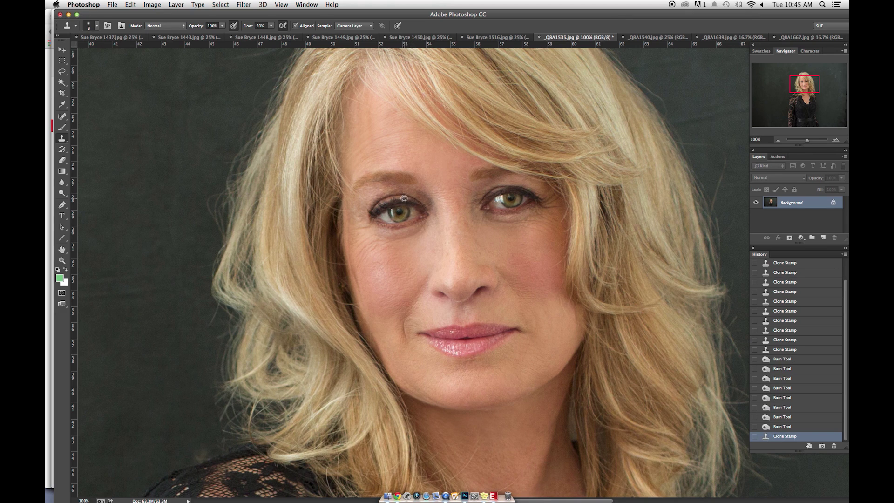
pyautogui.click(412, 201)
pyautogui.click(413, 200)
pyautogui.click(423, 201)
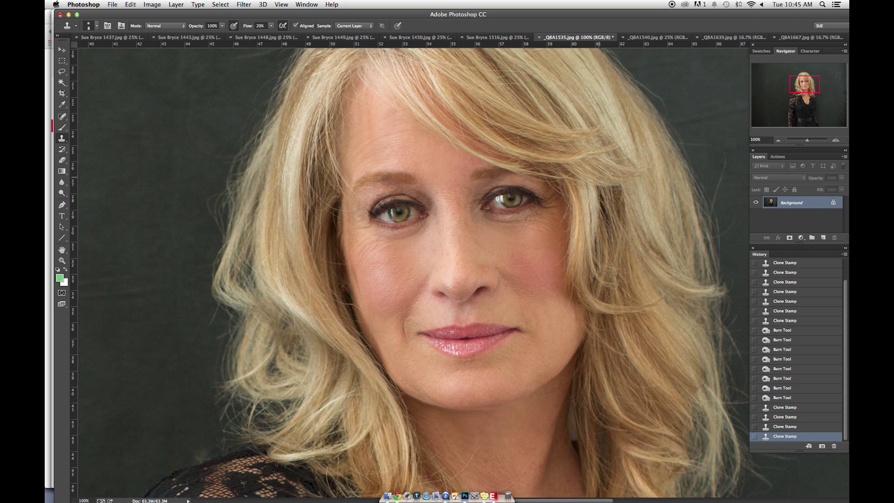
# - Spot-heal the mark between the eyebrows and the stray hair across the upper forehead
pyautogui.press('j')
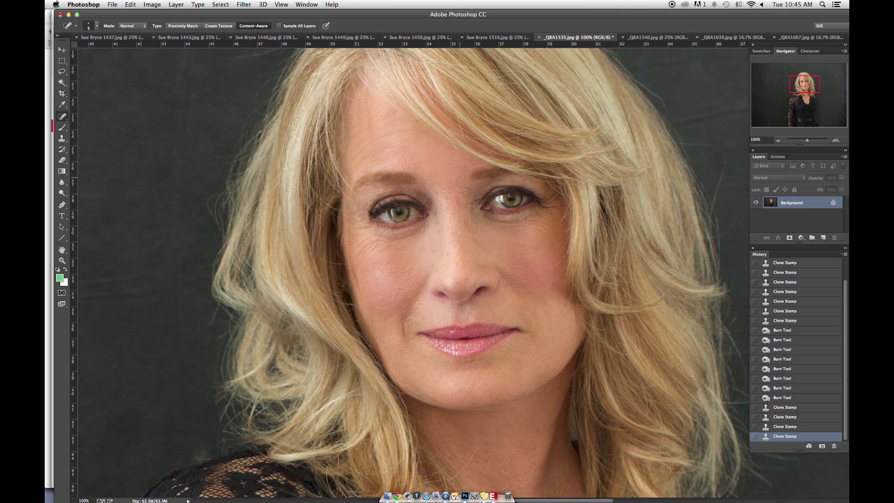
pyautogui.click(461, 177)
pyautogui.moveTo(458, 119)
pyautogui.mouseDown()
pyautogui.moveTo(463, 136)
pyautogui.moveTo(491, 121)
pyautogui.mouseUp()
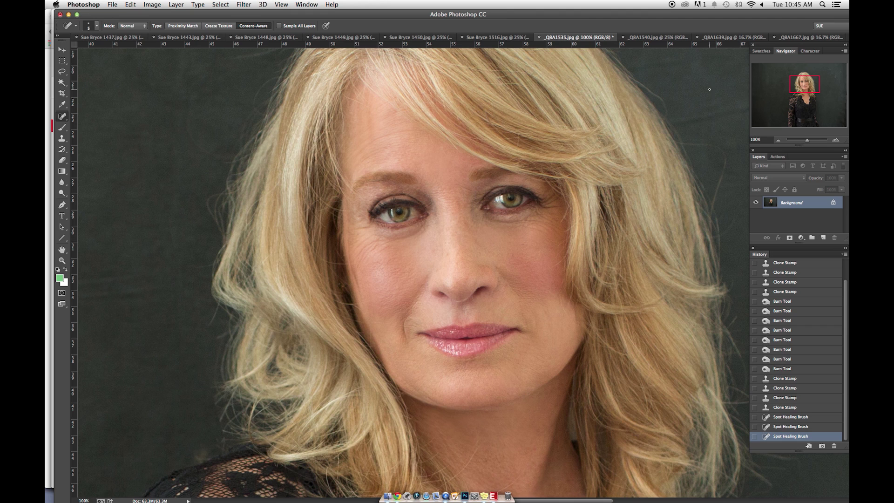
# - View the whole portrait at 25% zoom and save the retouched JPEG
pyautogui.click(778, 139)
pyautogui.click(779, 140)
pyautogui.click(779, 140)
pyautogui.click(778, 140)
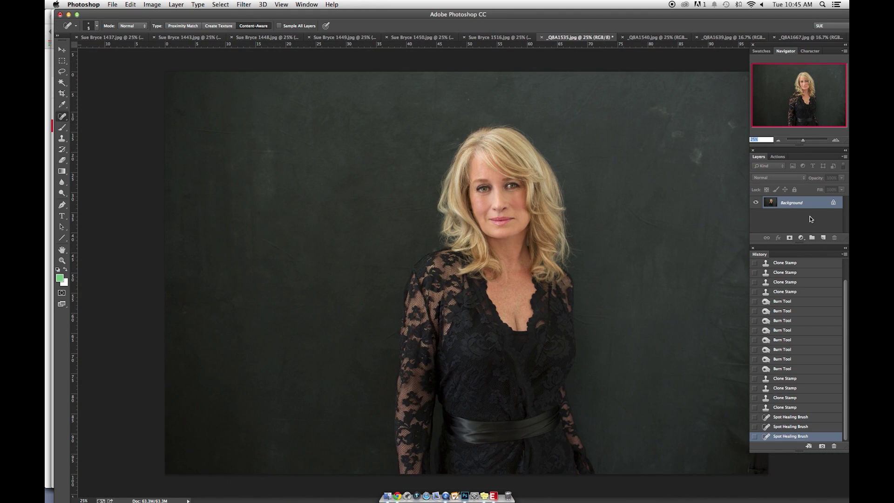
pyautogui.press('super+s')
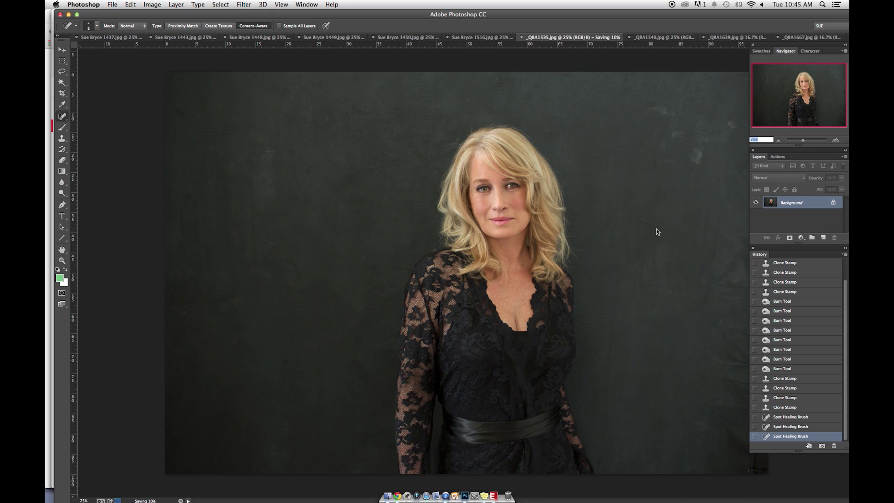